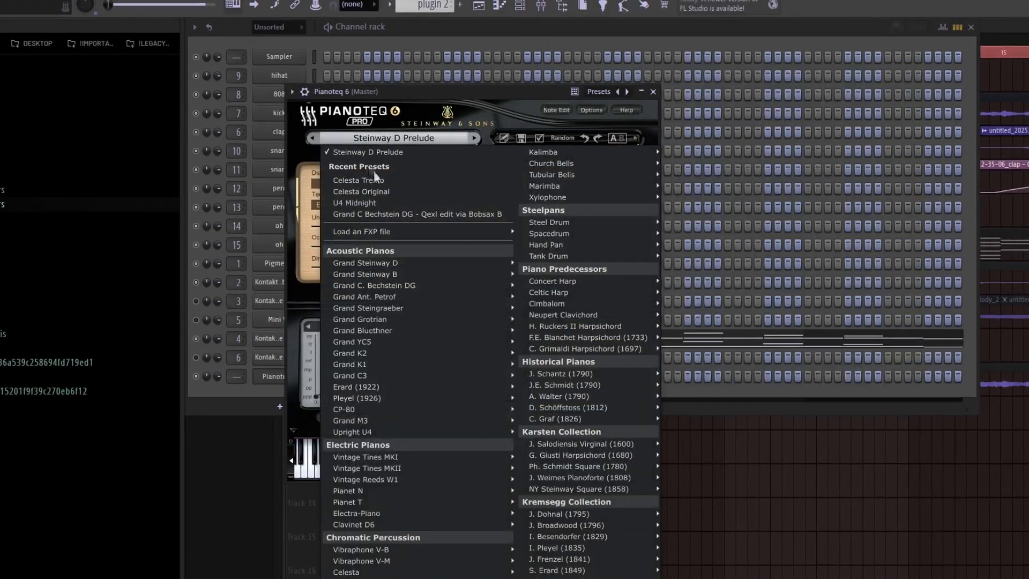
- Browse the Pianoteq 6 instrument presets and choose J.E. Schmidt 415 Recording from the historical pianos
{"action": "mouse_move", "coordinate": [368, 386]}
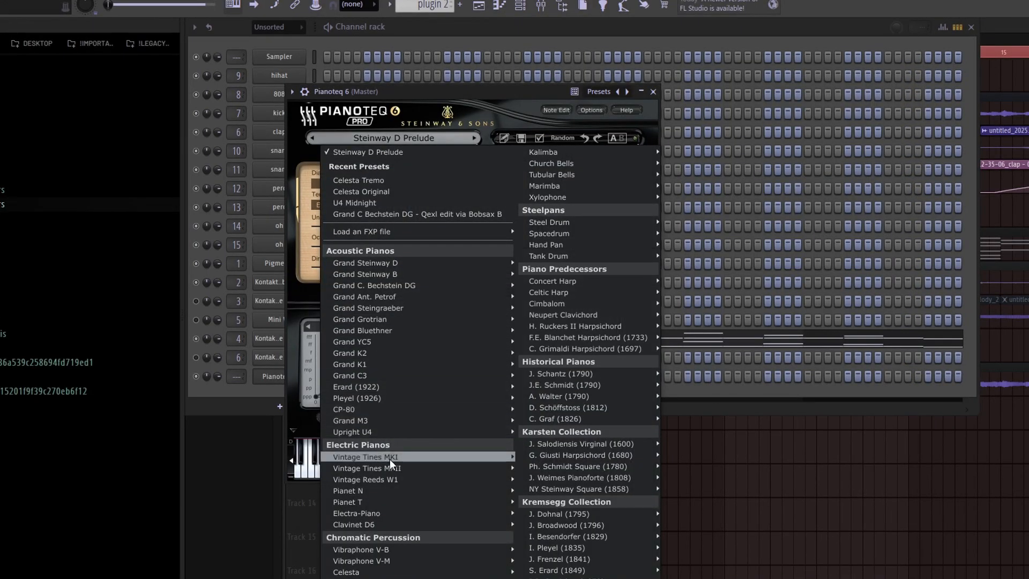
{"action": "mouse_move", "coordinate": [383, 551]}
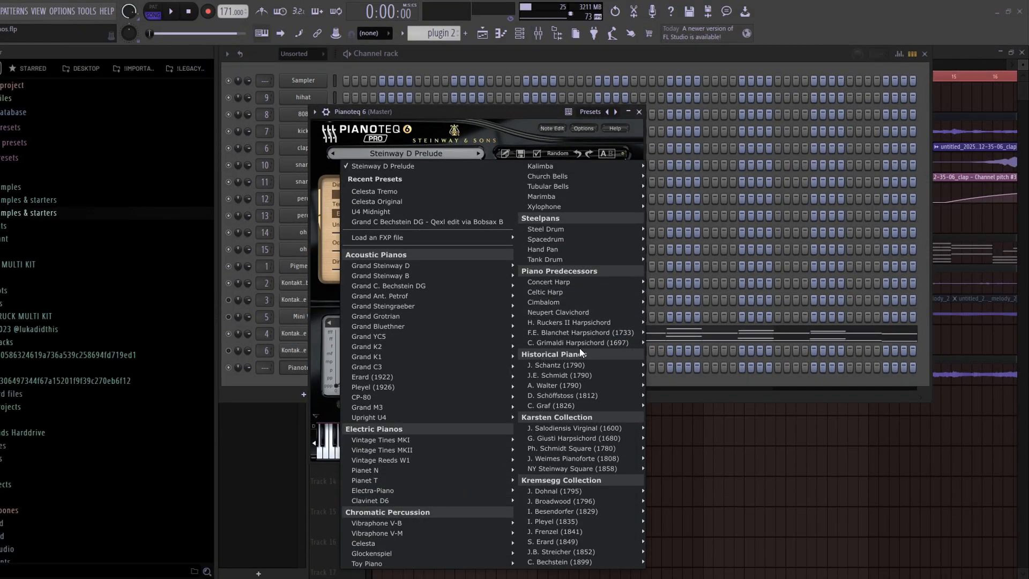
{"action": "mouse_move", "coordinate": [482, 285]}
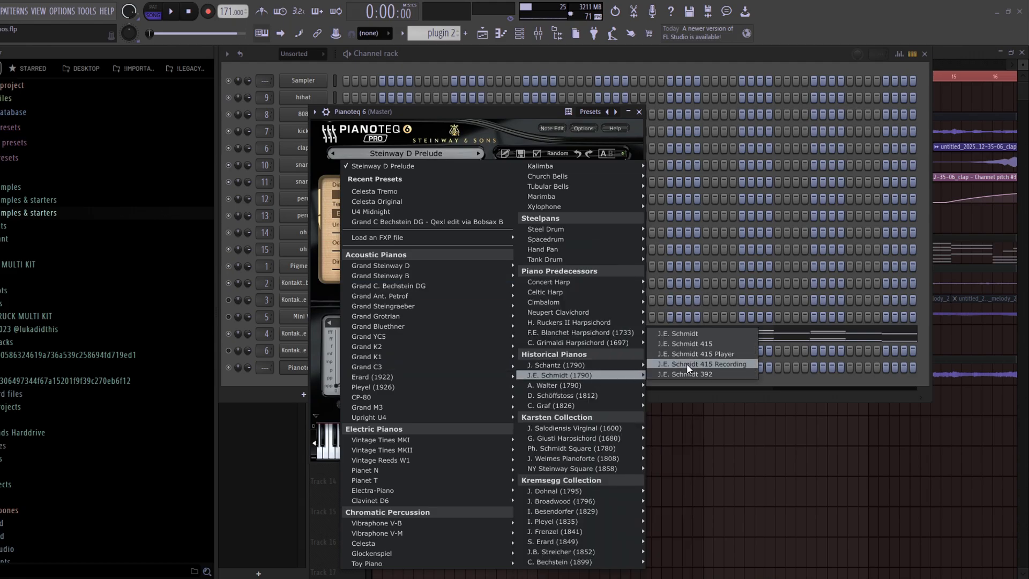
{"action": "left_click", "coordinate": [700, 364]}
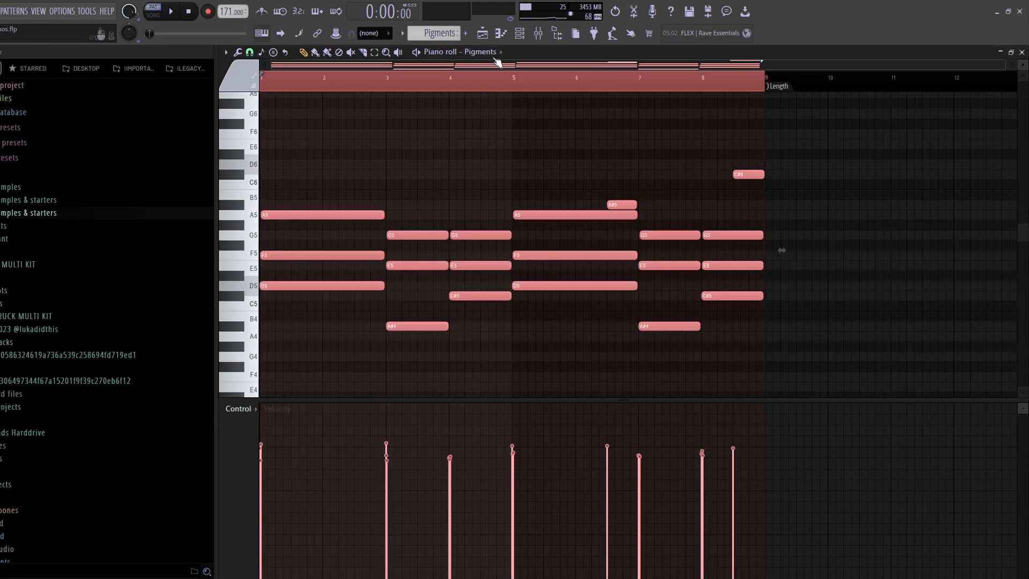
- Switch the piano roll to the Pianoteq 6 channel, paste the copied Pigments chords and show them in the channel rack
{"action": "left_click", "coordinate": [493, 53]}
{"action": "left_click", "coordinate": [503, 432]}
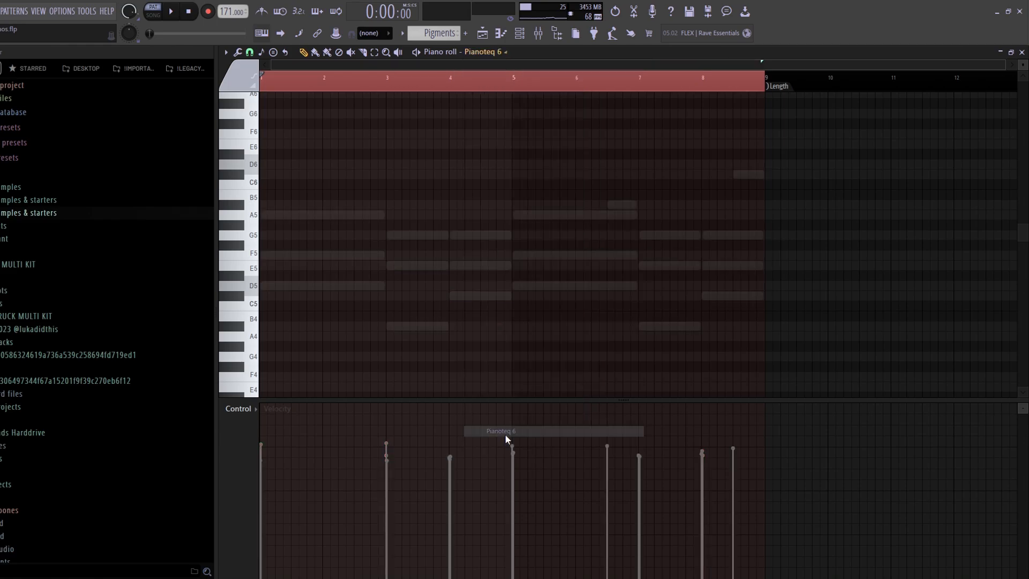
{"action": "key", "text": "ctrl+v"}
{"action": "left_click", "coordinate": [519, 33]}
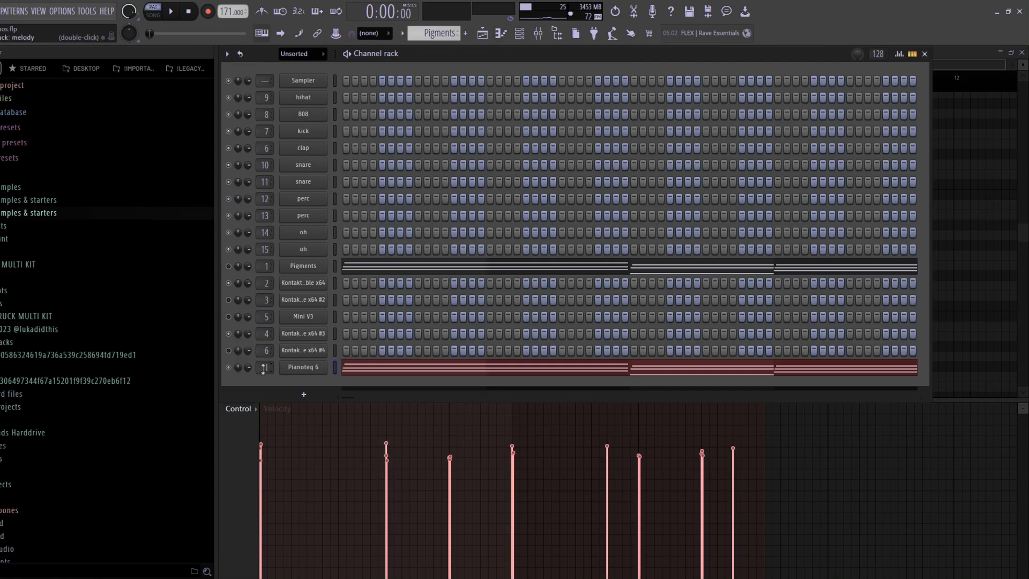
{"action": "key", "text": "F6"}
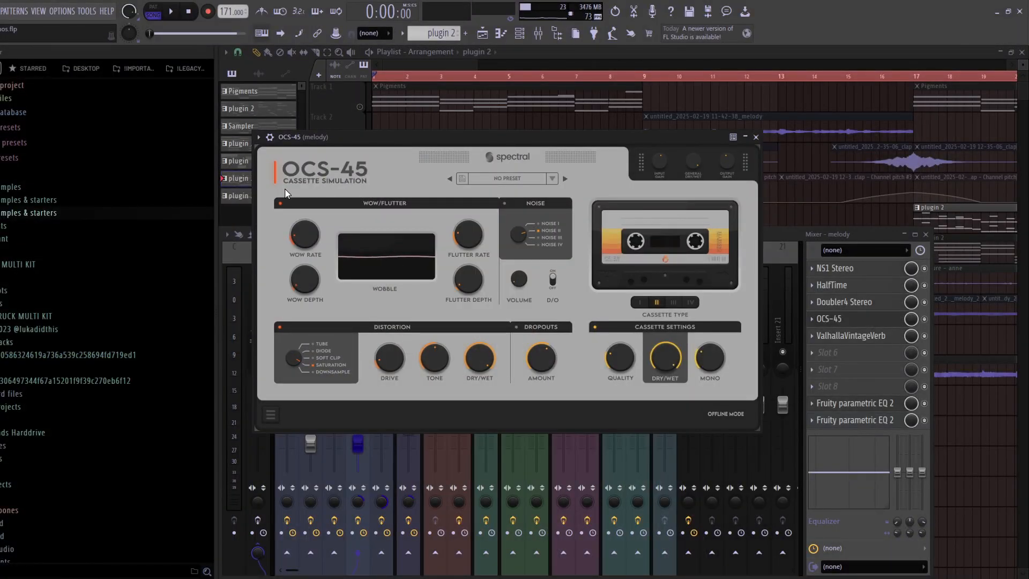
- Audition the OCS-45 cassette presets on the melody track, including 04 Static Cassette, 06 Your Dad_s Tape and 09 Messily Aged
{"action": "left_click", "coordinate": [498, 176]}
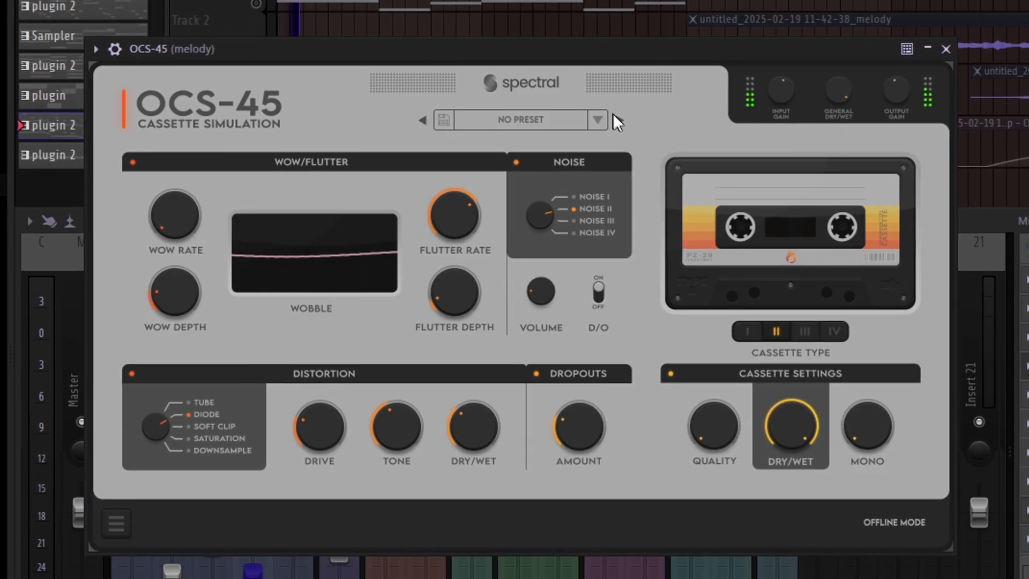
{"action": "left_click", "coordinate": [615, 115]}
{"action": "left_click", "coordinate": [615, 115]}
{"action": "left_click", "coordinate": [616, 114]}
{"action": "left_click", "coordinate": [616, 113]}
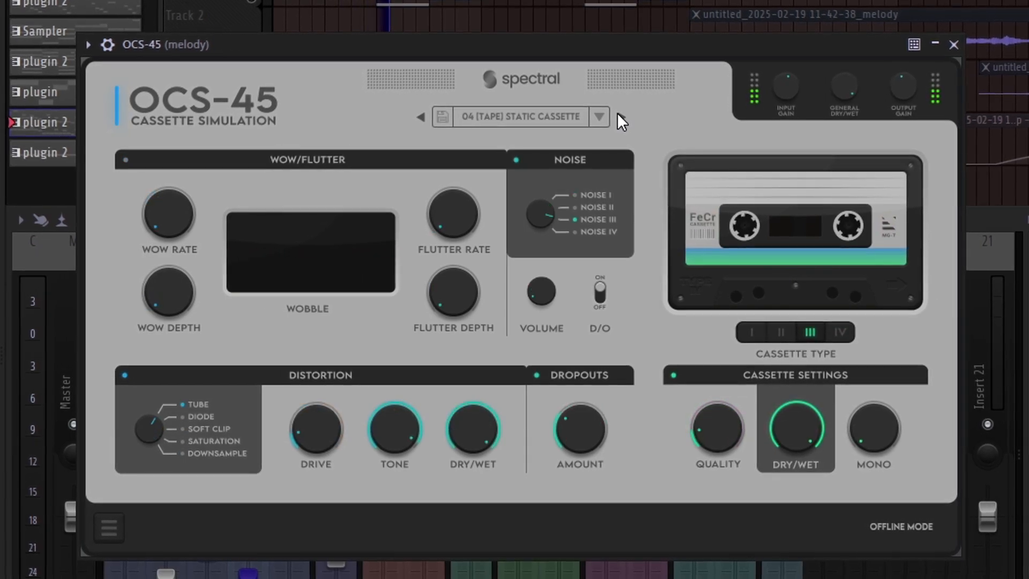
{"action": "left_click", "coordinate": [617, 113]}
{"action": "left_click", "coordinate": [618, 112]}
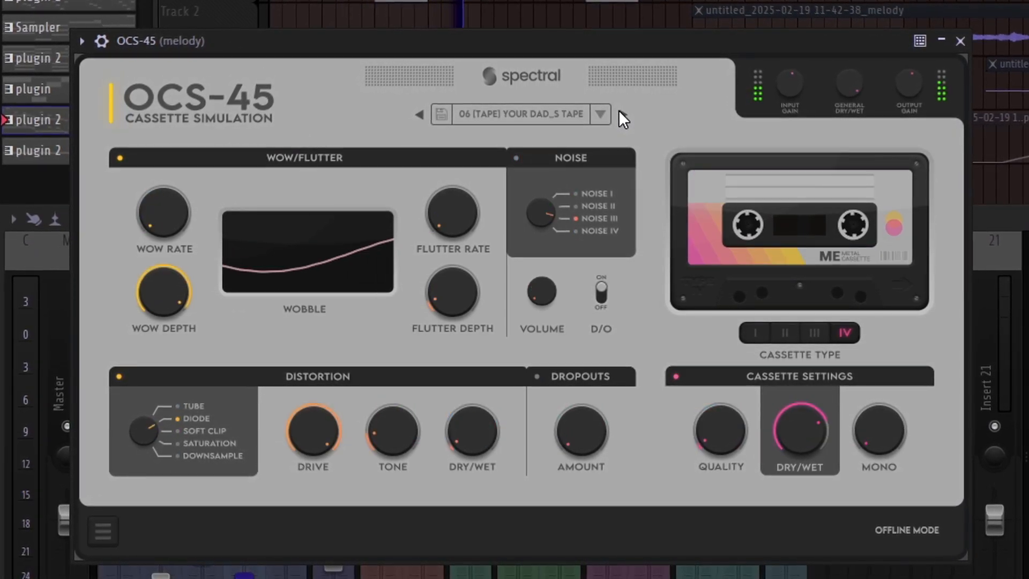
{"action": "left_click", "coordinate": [620, 109]}
{"action": "left_click", "coordinate": [619, 108]}
{"action": "left_click", "coordinate": [621, 106]}
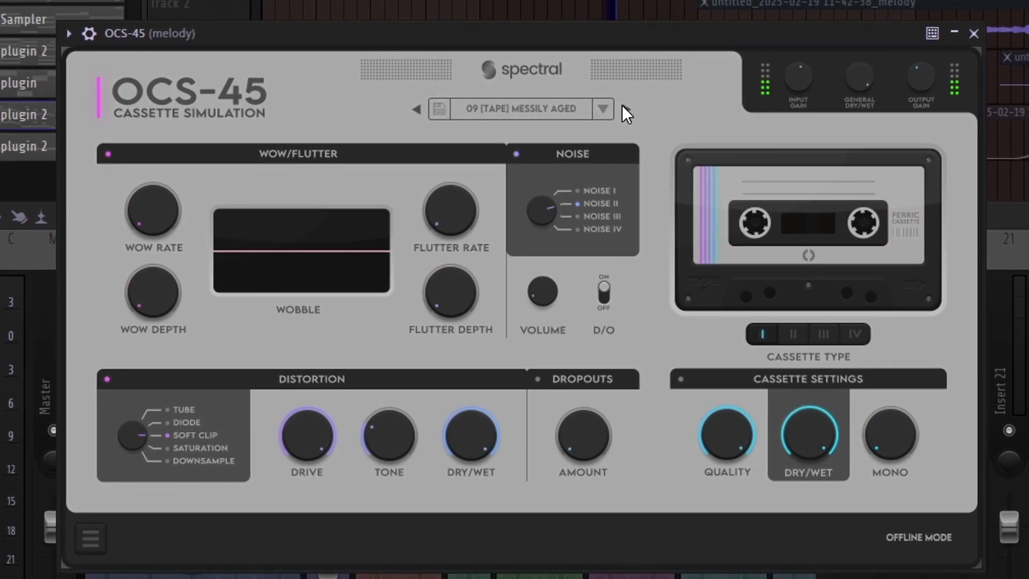
{"action": "left_click", "coordinate": [622, 104]}
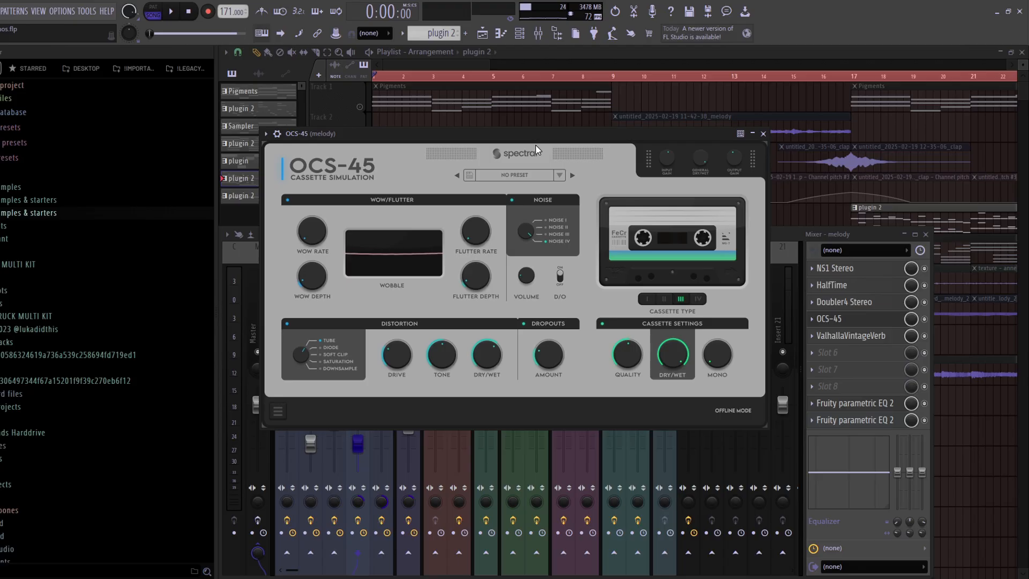
{"action": "left_click", "coordinate": [508, 201]}
{"action": "left_click", "coordinate": [509, 202]}
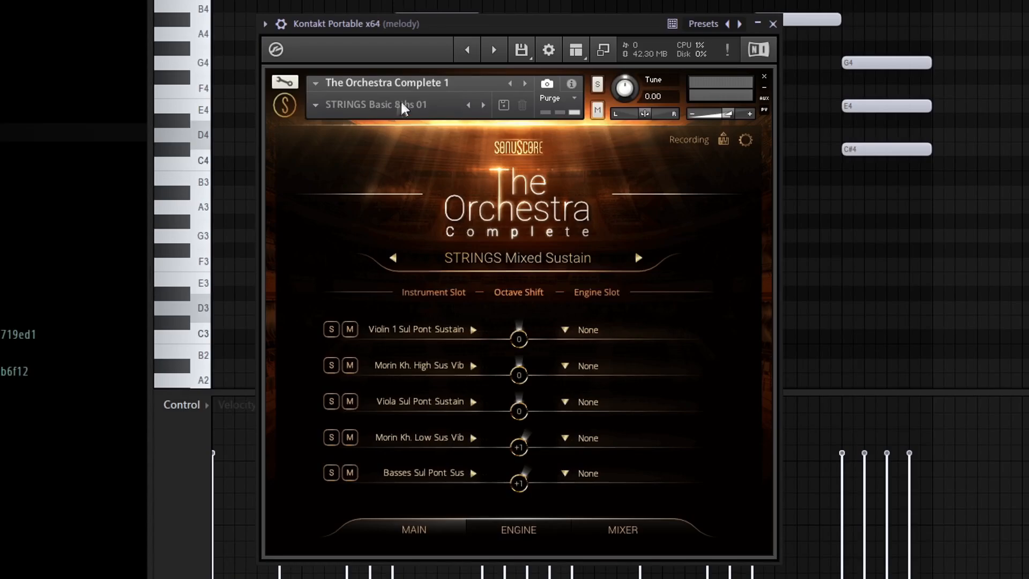
- Examine The Orchestra Complete's preset categories from Orchestral Colors to User Presets, and close the Kontakt instrument
{"action": "left_click", "coordinate": [487, 261]}
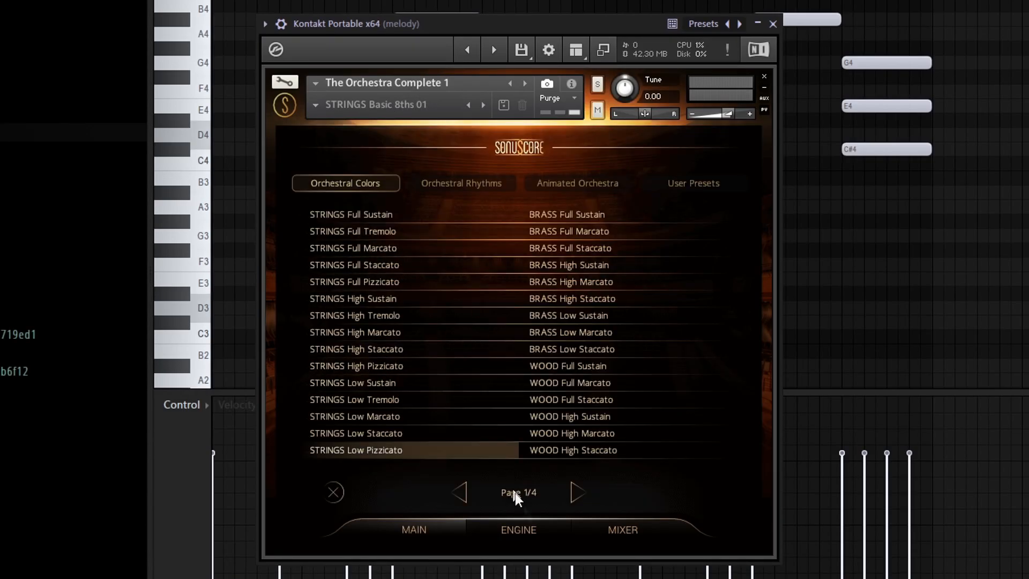
{"action": "left_click", "coordinate": [575, 493]}
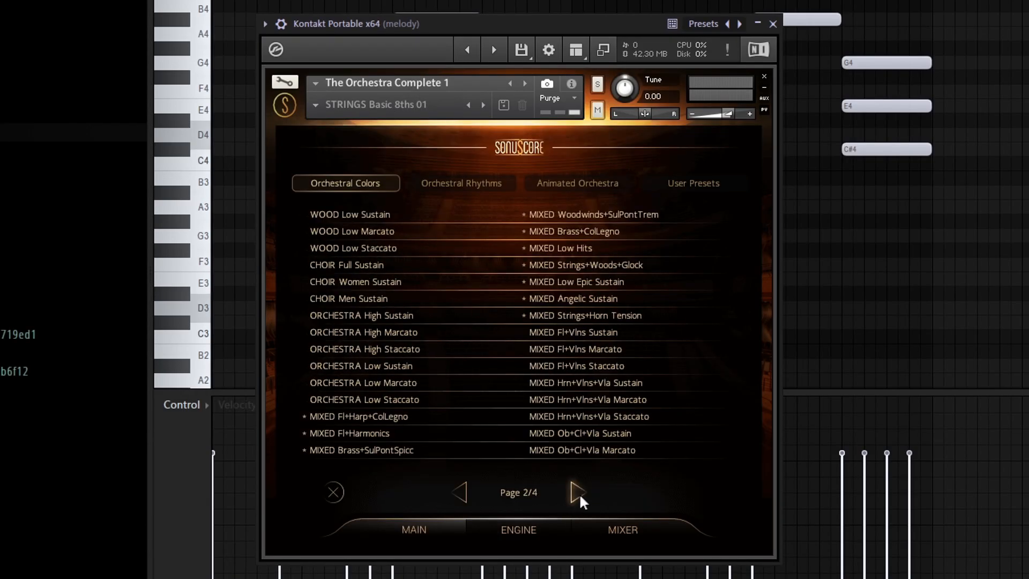
{"action": "left_click", "coordinate": [574, 492]}
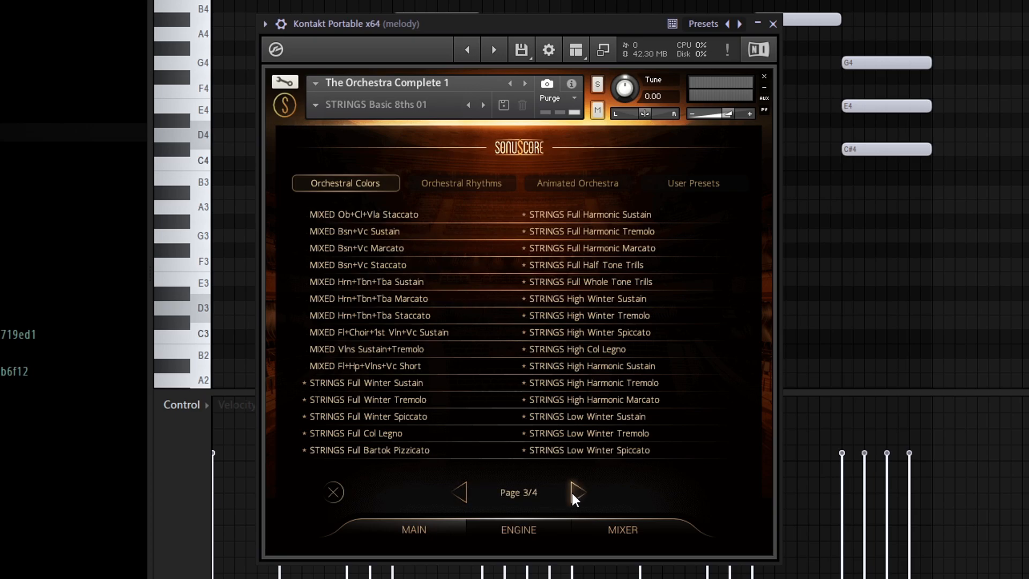
{"action": "left_click", "coordinate": [460, 183]}
{"action": "left_click", "coordinate": [589, 180]}
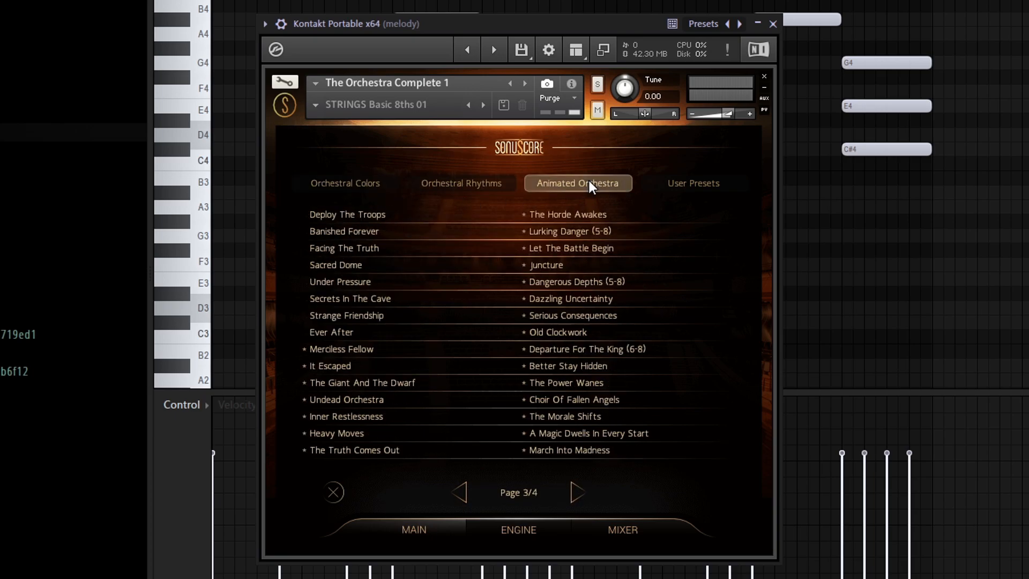
{"action": "left_click", "coordinate": [689, 183]}
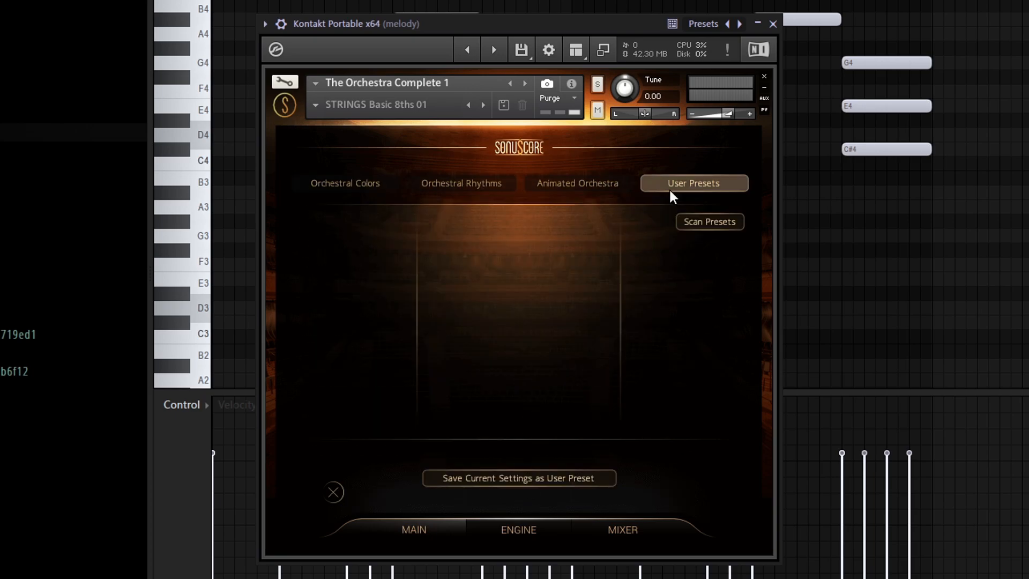
{"action": "left_click", "coordinate": [345, 183]}
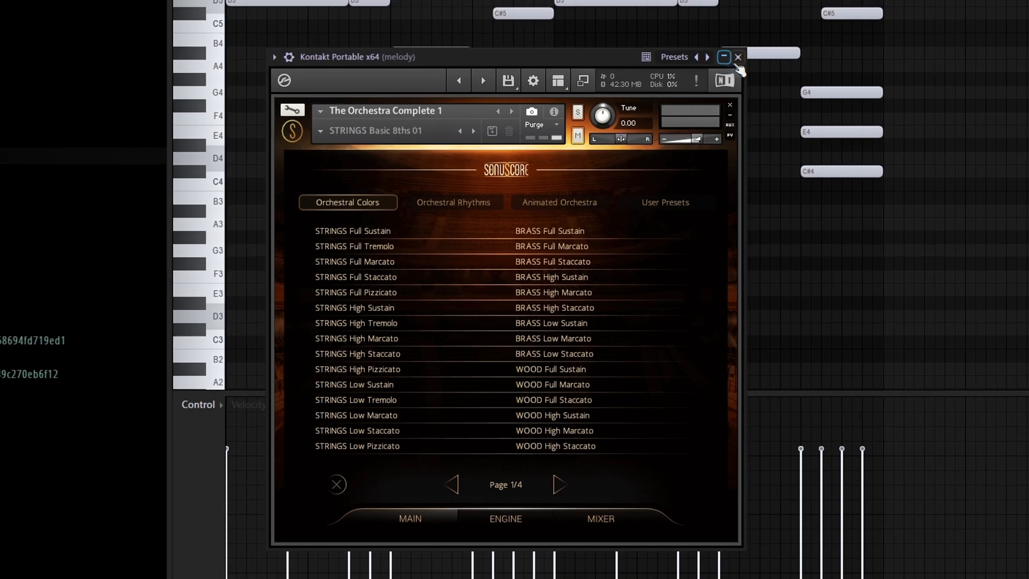
{"action": "left_click", "coordinate": [772, 24]}
- Adjust the randomizer for the notes in the Kontakt Portable x64 piano roll
{"action": "scroll", "coordinate": [429, 222], "scroll_direction": "up", "scroll_amount": 5}
{"action": "scroll", "coordinate": [311, 202], "scroll_direction": "down", "scroll_amount": 1}
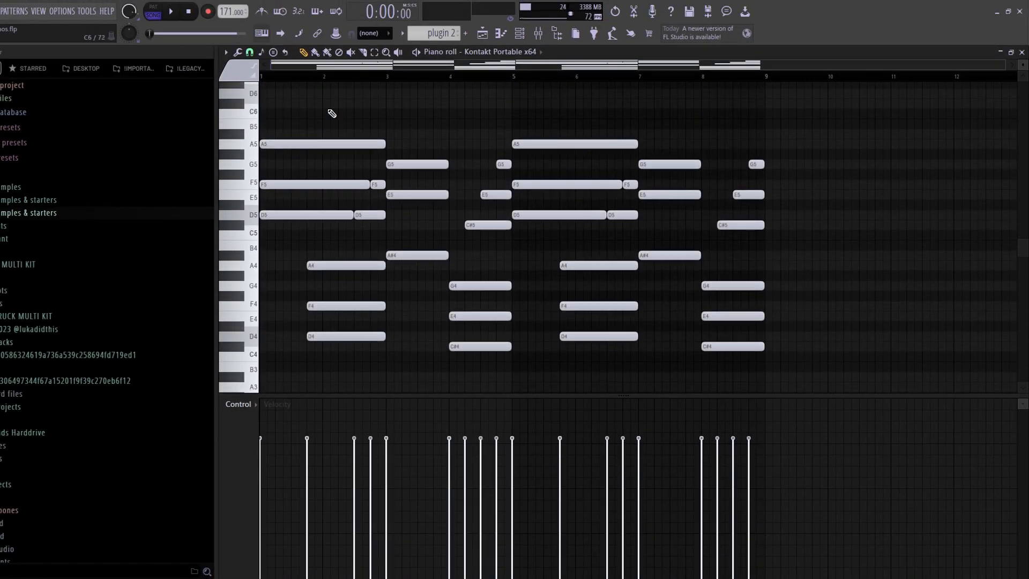
{"action": "key", "text": "alt+r"}
{"action": "left_click_drag", "start_coordinate": [468, 343], "coordinate": [471, 359]}
{"action": "left_click", "coordinate": [553, 375]}
{"action": "left_click", "coordinate": [563, 402]}
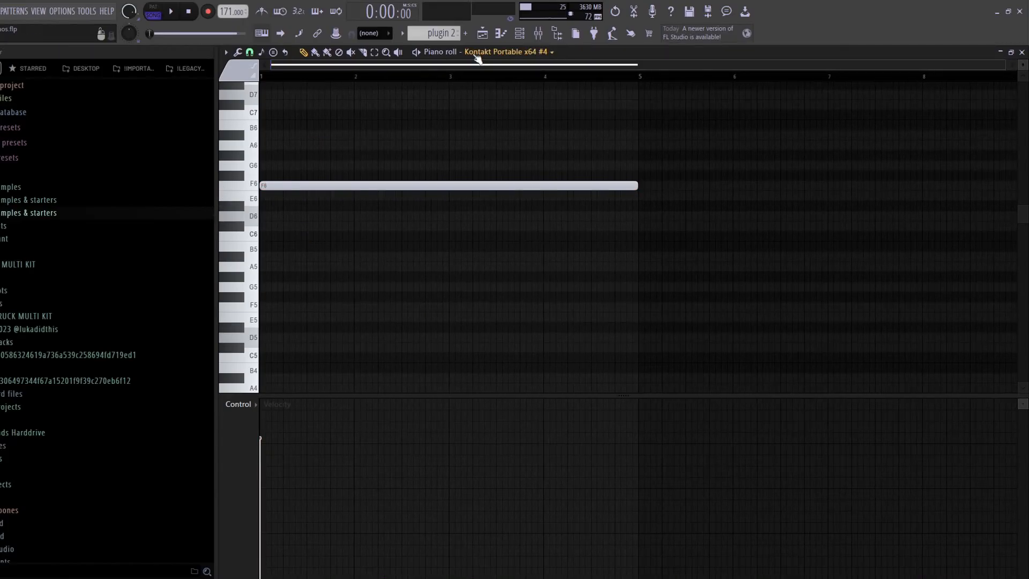
- Inspect the clap audio clip's settings and its channel pitch automation in the playlist
{"action": "left_click", "coordinate": [486, 38]}
{"action": "scroll", "coordinate": [413, 155], "scroll_direction": "up", "scroll_amount": 2}
{"action": "double_click", "coordinate": [413, 155]}
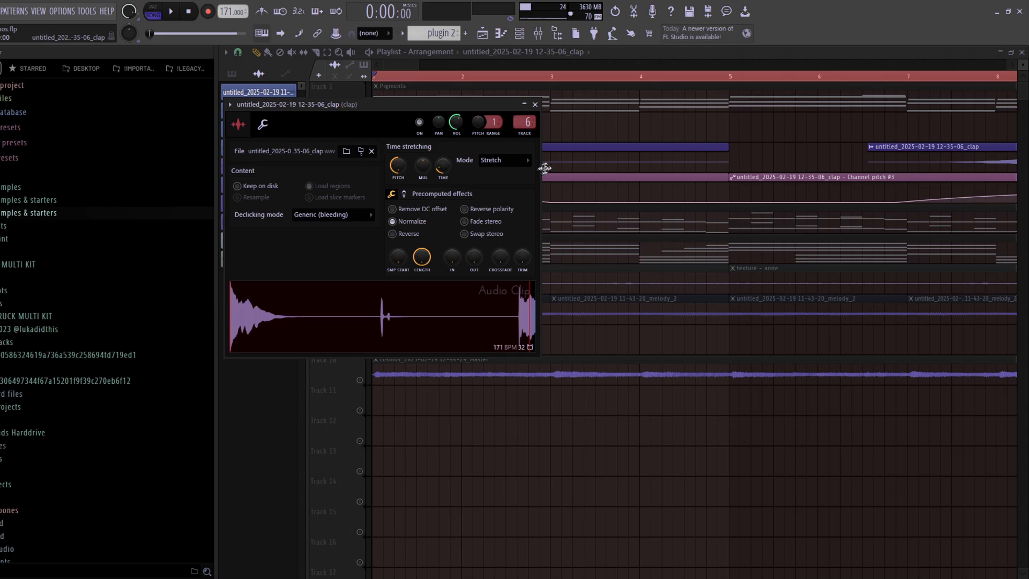
{"action": "left_click", "coordinate": [534, 105]}
{"action": "double_click", "coordinate": [501, 179]}
{"action": "left_click", "coordinate": [548, 119]}
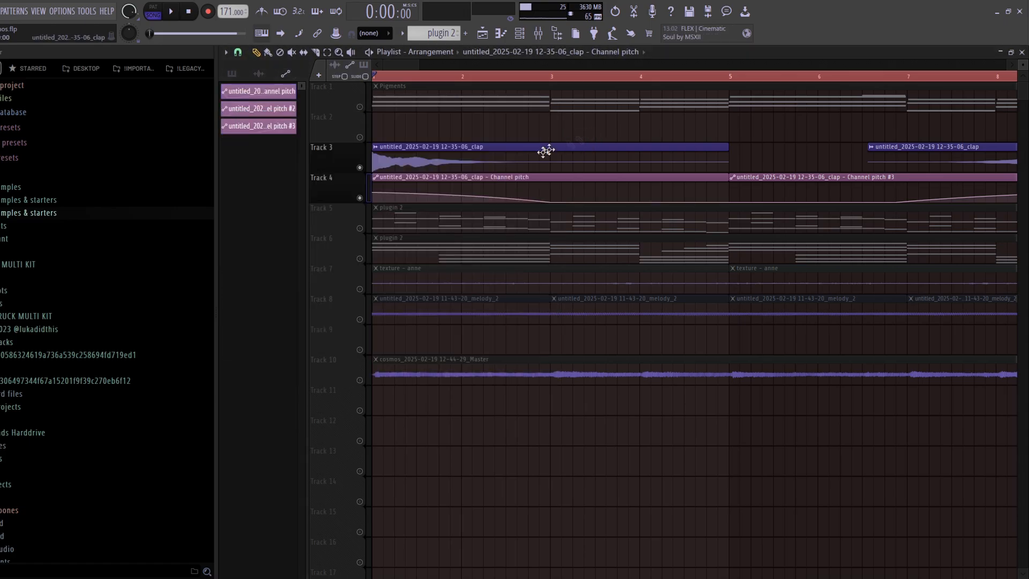
{"action": "scroll", "coordinate": [545, 151], "scroll_direction": "down", "scroll_amount": 2}
- Open the clap clip's settings, review the Archetype Tim Henson presets on the clap mixer track and close the plugin
{"action": "double_click", "coordinate": [405, 162]}
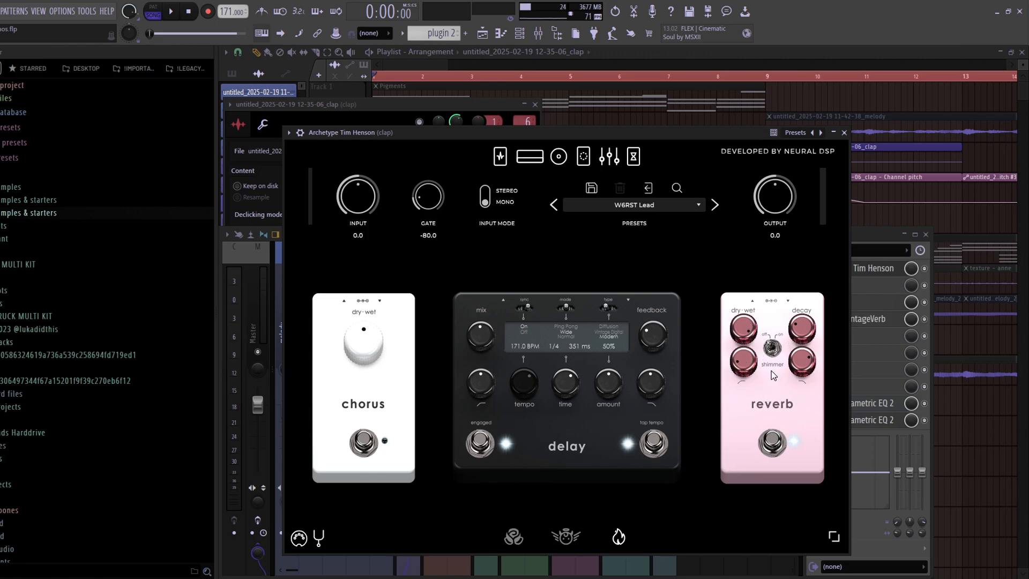
{"action": "left_click", "coordinate": [634, 205]}
{"action": "mouse_move", "coordinate": [591, 259]}
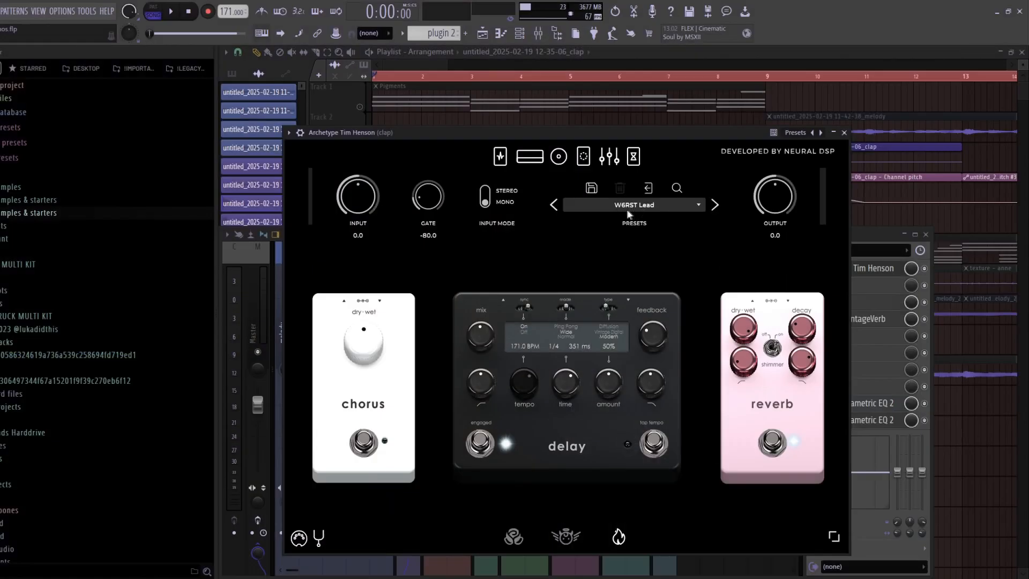
{"action": "left_click", "coordinate": [845, 133]}
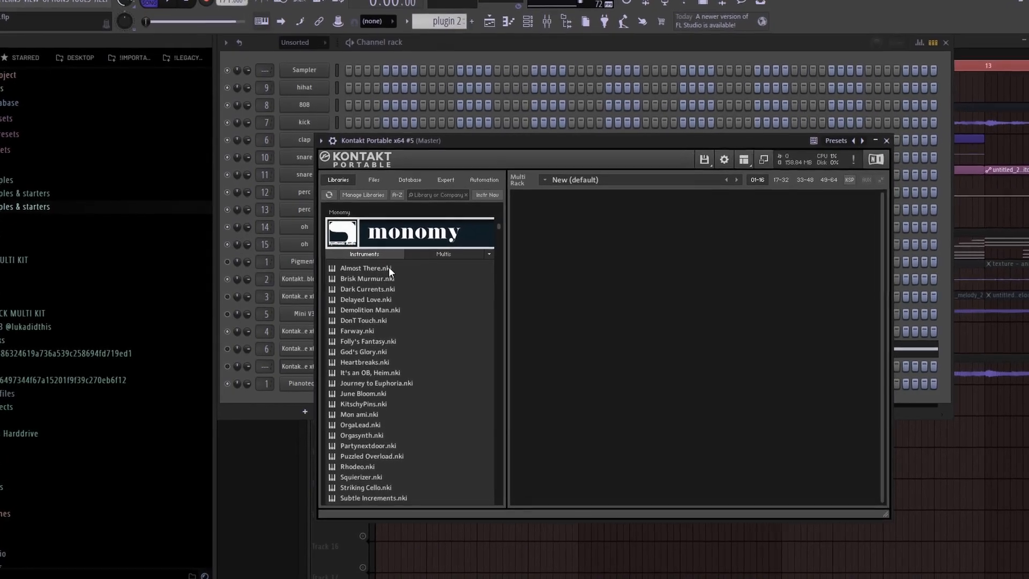
- Load the Journey to Euphoria instrument from the Monomy library in Kontakt and reposition the plugin window
{"action": "scroll", "coordinate": [397, 295], "scroll_direction": "down", "scroll_amount": 2}
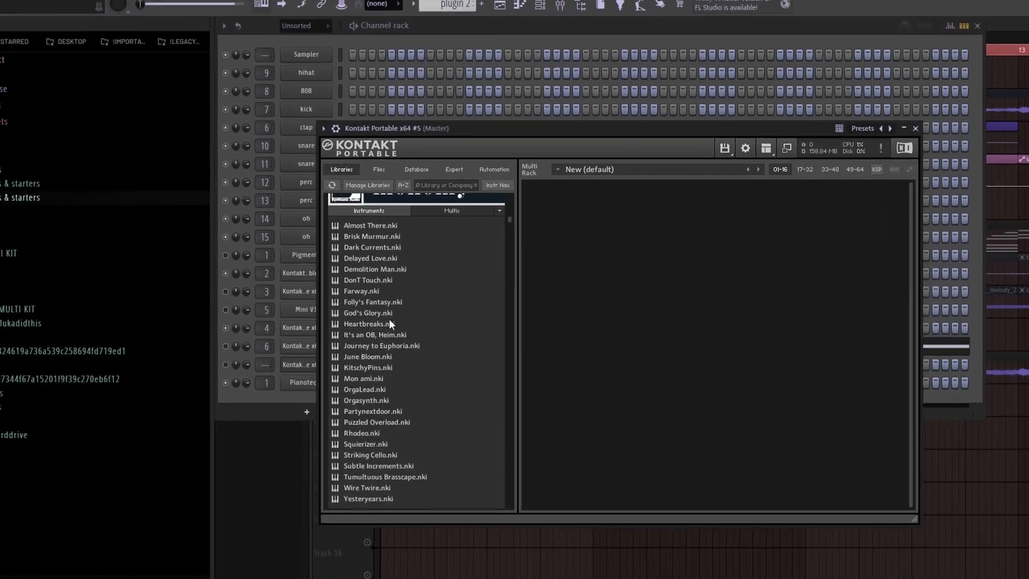
{"action": "double_click", "coordinate": [391, 343]}
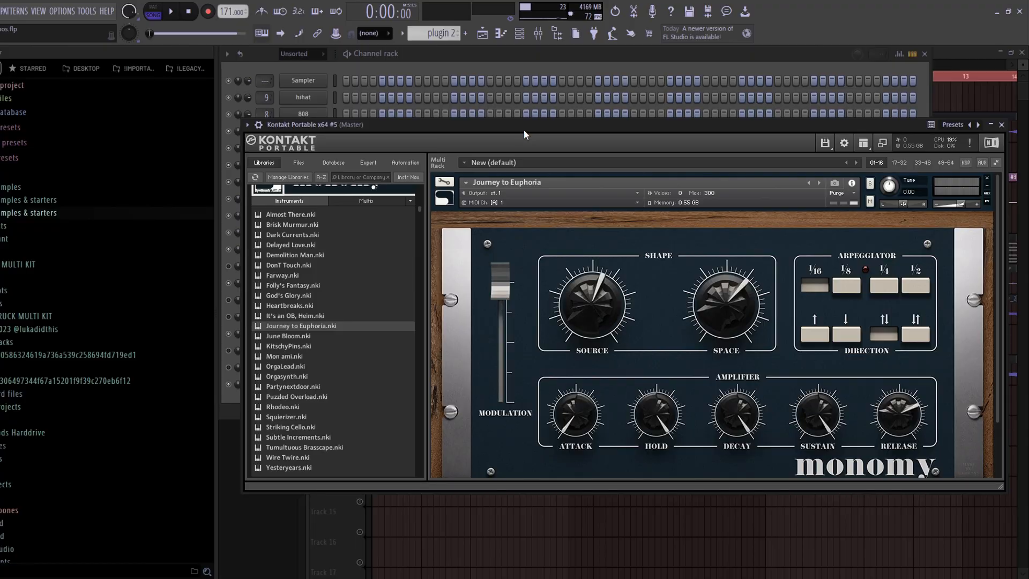
{"action": "left_click_drag", "start_coordinate": [512, 122], "coordinate": [509, 108]}
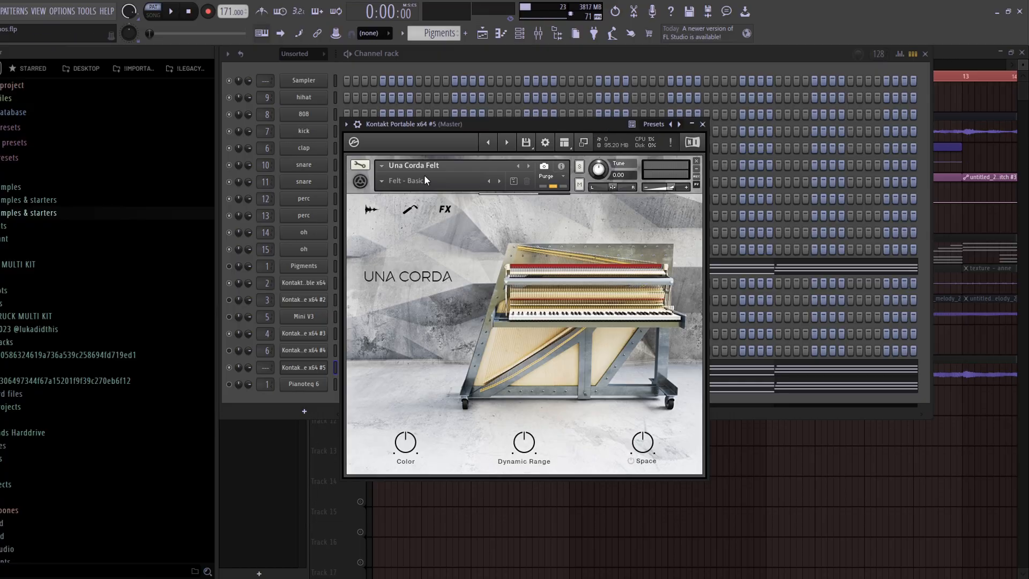
- Look through the Una Corda Felt snapshots without changing the Felt - Basic selection
{"action": "left_click", "coordinate": [384, 181]}
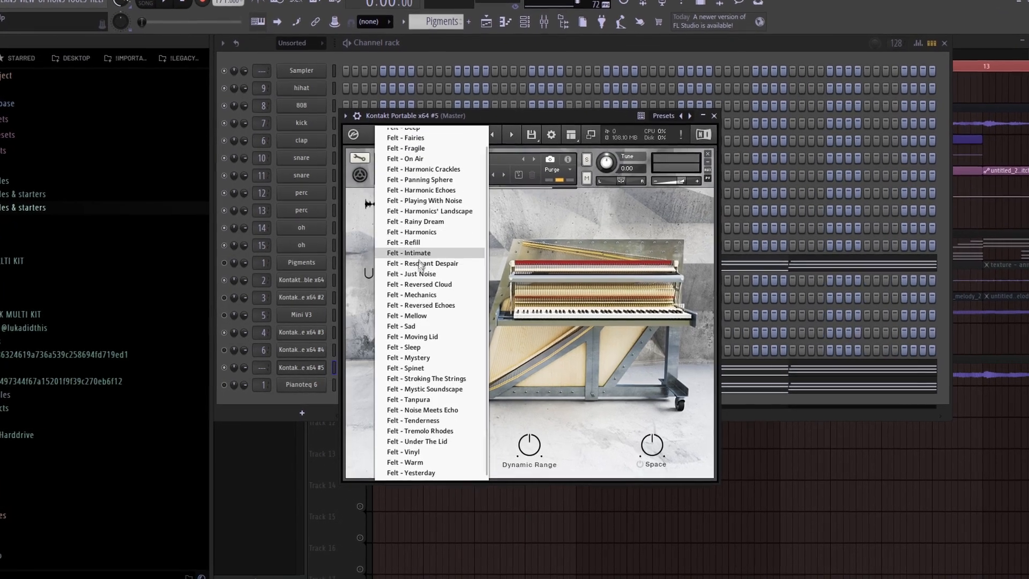
{"action": "scroll", "coordinate": [412, 344], "scroll_direction": "up", "scroll_amount": 2}
{"action": "left_click", "coordinate": [527, 228]}
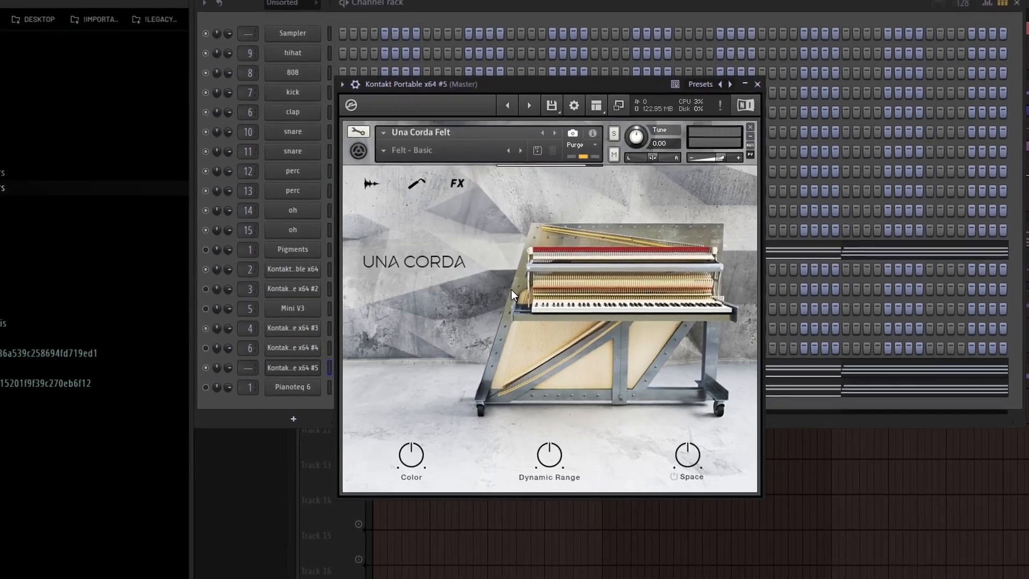
- Review Una Corda's Response, FX and Workbench pages, and close the settings overlay
{"action": "left_click", "coordinate": [419, 178]}
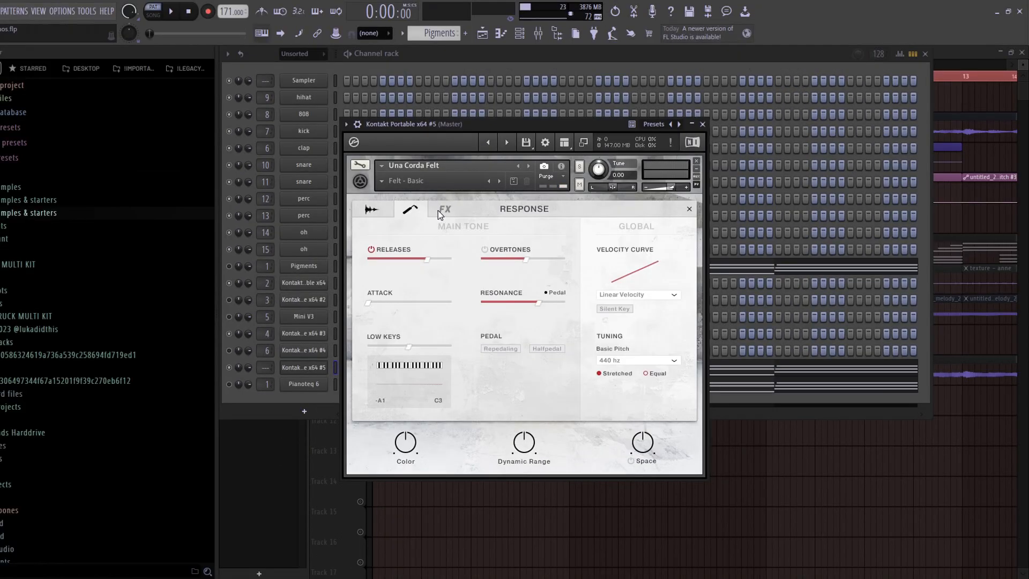
{"action": "left_click", "coordinate": [444, 208]}
{"action": "left_click", "coordinate": [410, 209]}
{"action": "left_click", "coordinate": [371, 209]}
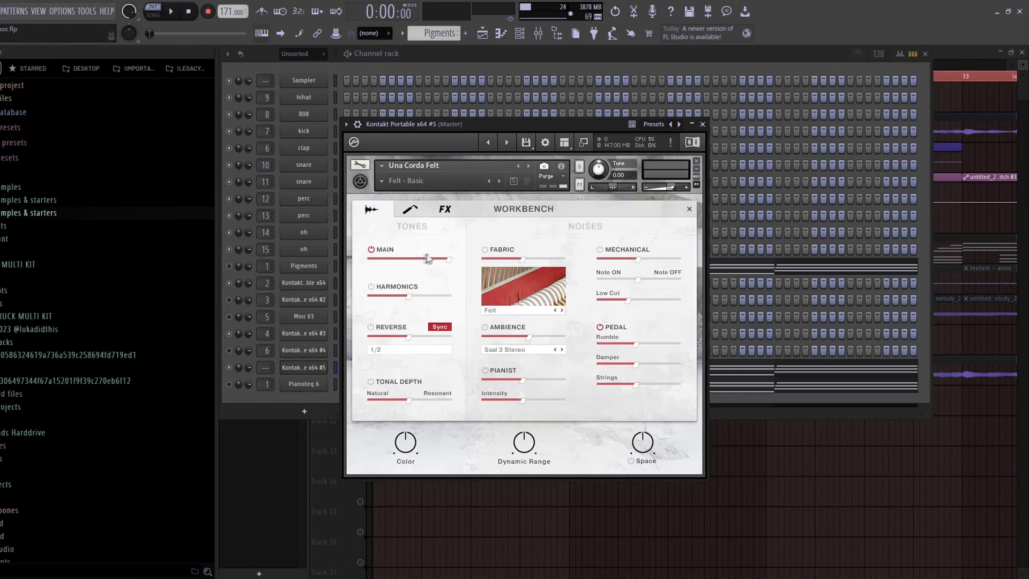
{"action": "left_click", "coordinate": [689, 209]}
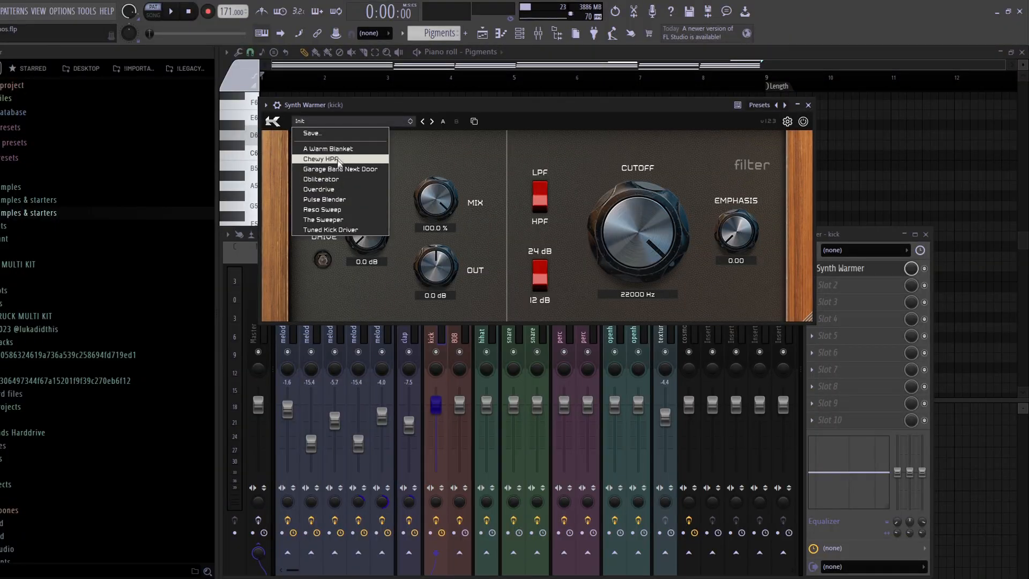
- Review the Synth Warmer presets on the kick mixer track, leaving Init selected
{"action": "left_click", "coordinate": [491, 170]}
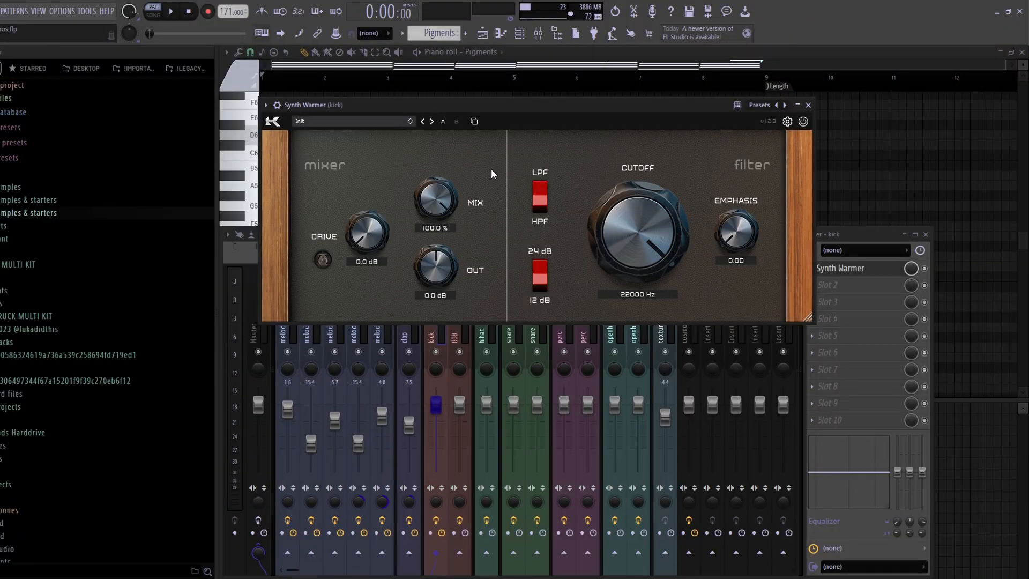